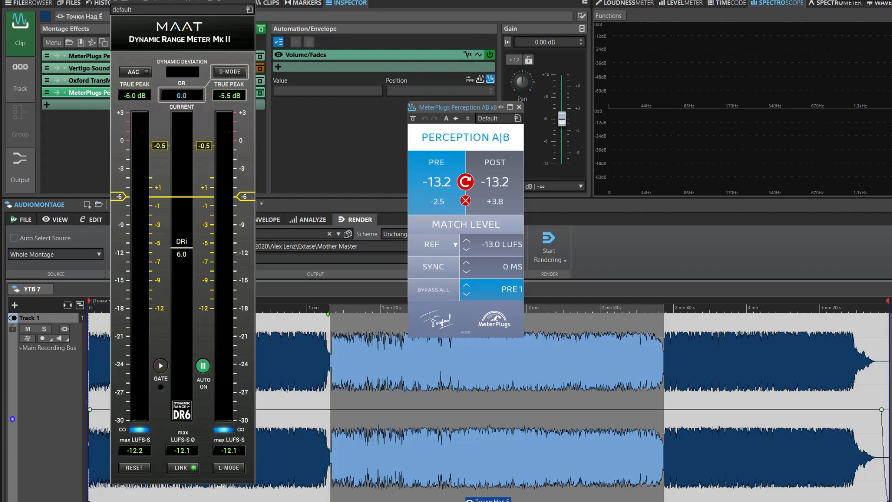
Play the selected chorus section and check its dynamic range on the MAAT meter, toggling the plug-in windows' visibility.
{"action": "key", "text": "space"}
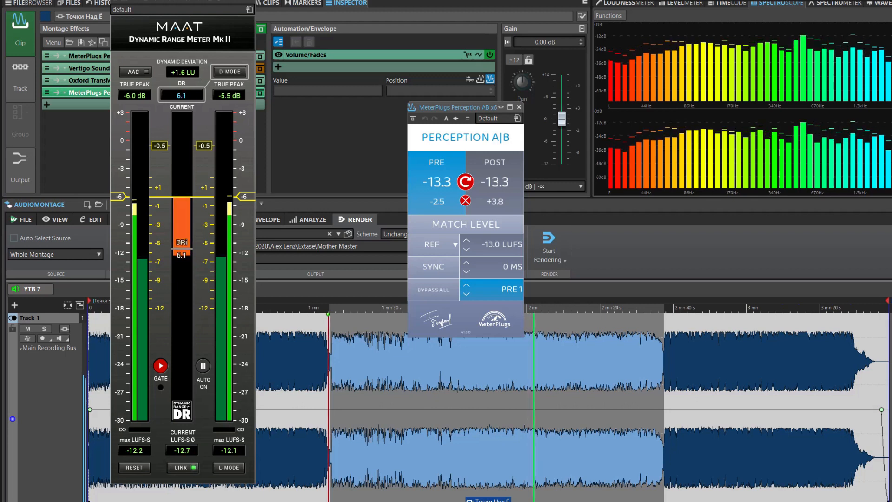
{"action": "key", "text": "F11"}
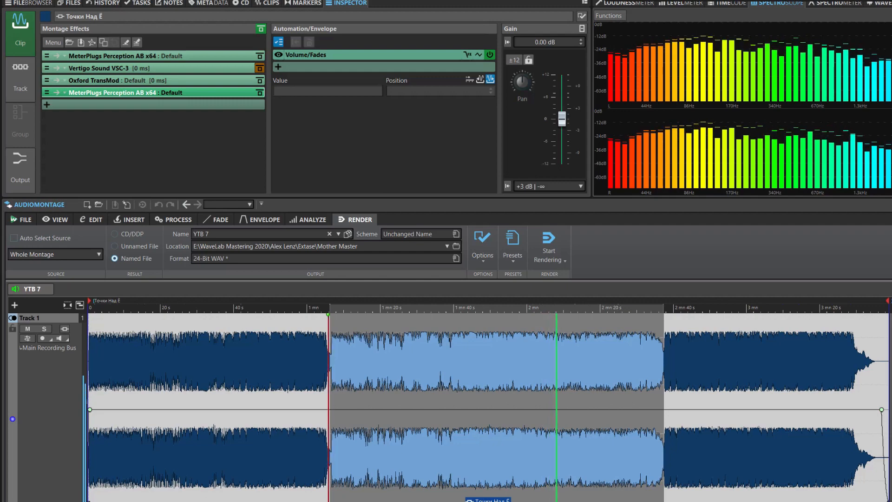
{"action": "key", "text": "F11"}
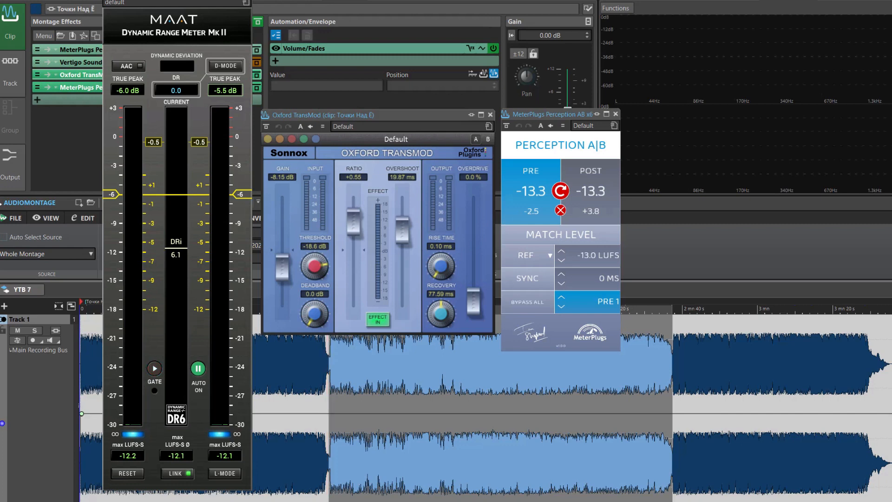
Play the selected section and repeatedly alternate Perception A|B between PRE and POST to compare the sound without and with Oxford TransMod.
{"action": "key", "text": "space"}
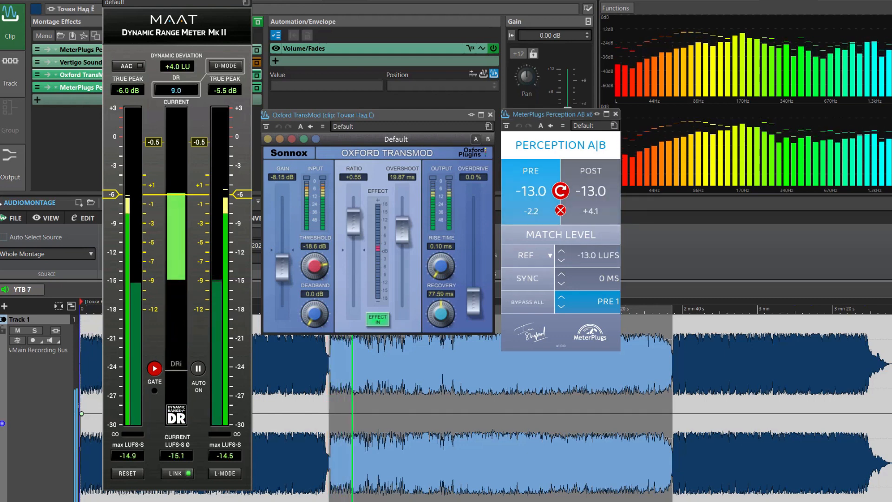
{"action": "left_click", "coordinate": [590, 191]}
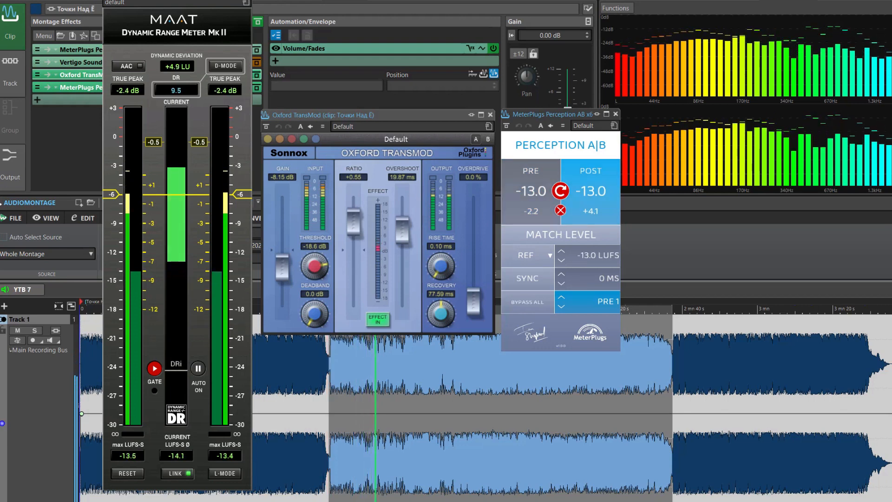
{"action": "left_click", "coordinate": [530, 191]}
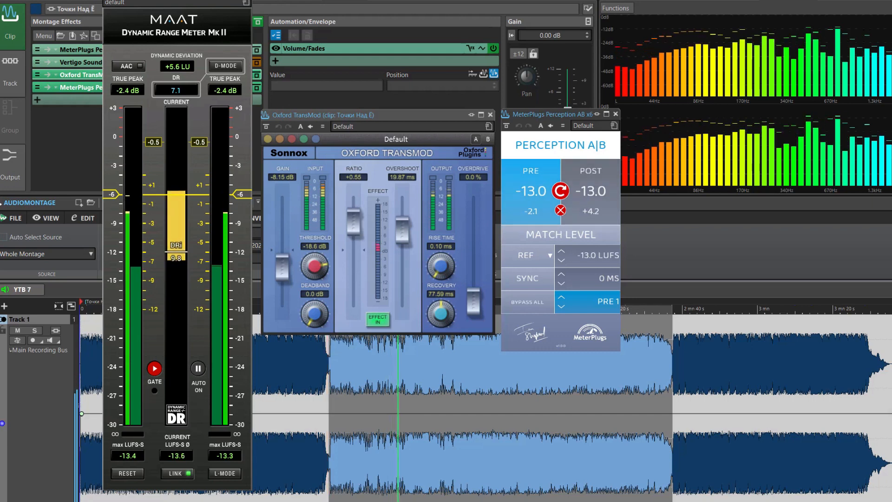
{"action": "left_click", "coordinate": [590, 191]}
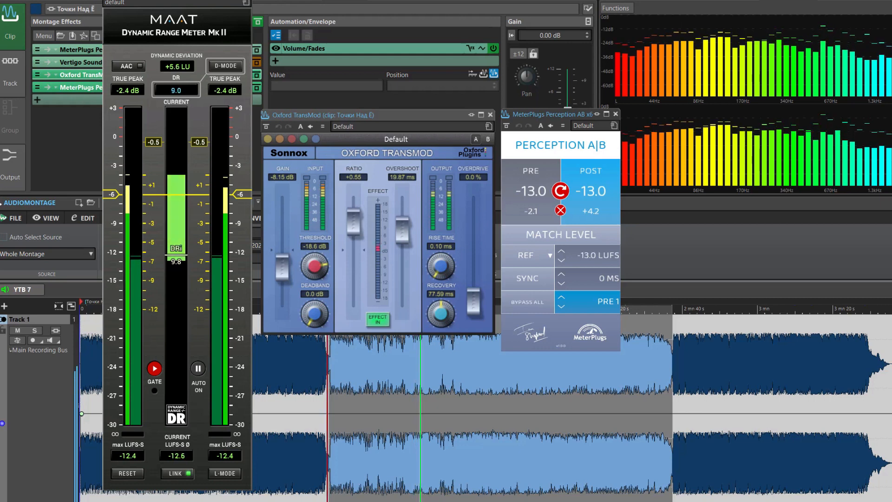
{"action": "left_click", "coordinate": [531, 191]}
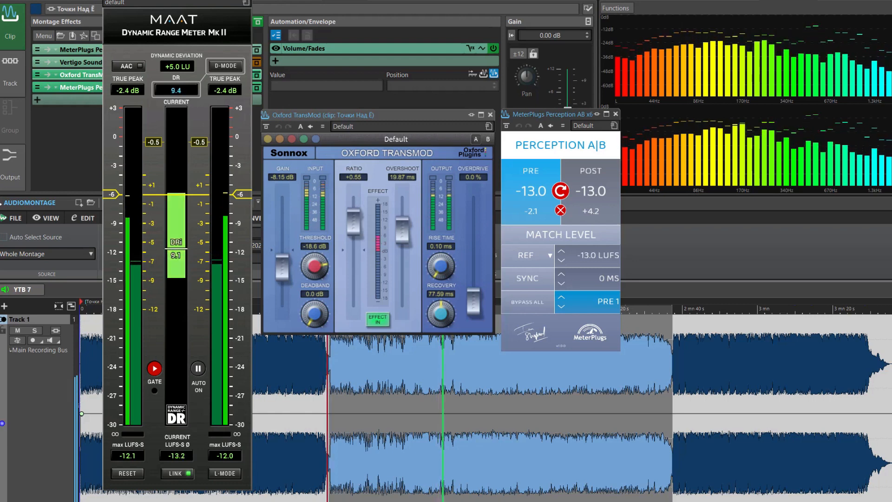
{"action": "left_click", "coordinate": [590, 190]}
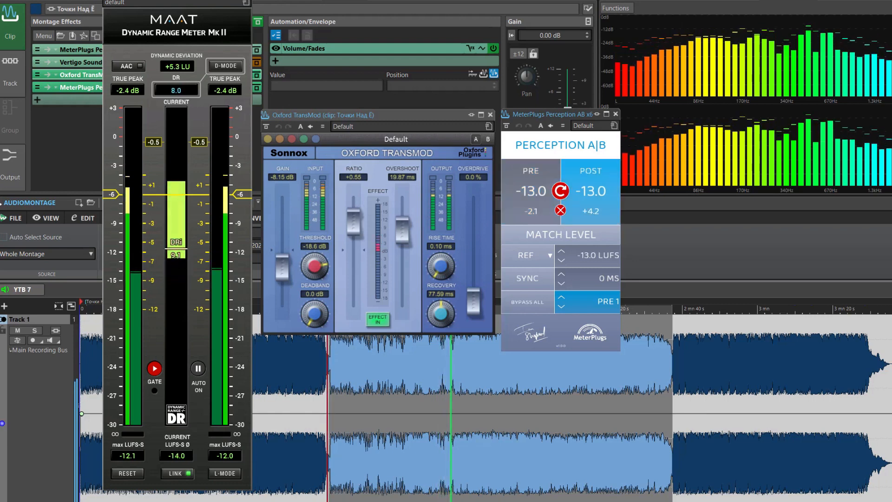
{"action": "left_click", "coordinate": [531, 191]}
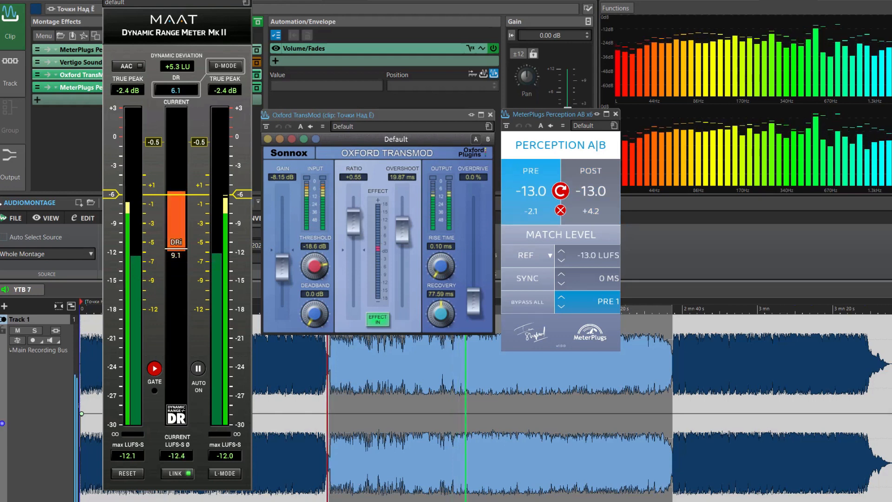
{"action": "left_click", "coordinate": [591, 191]}
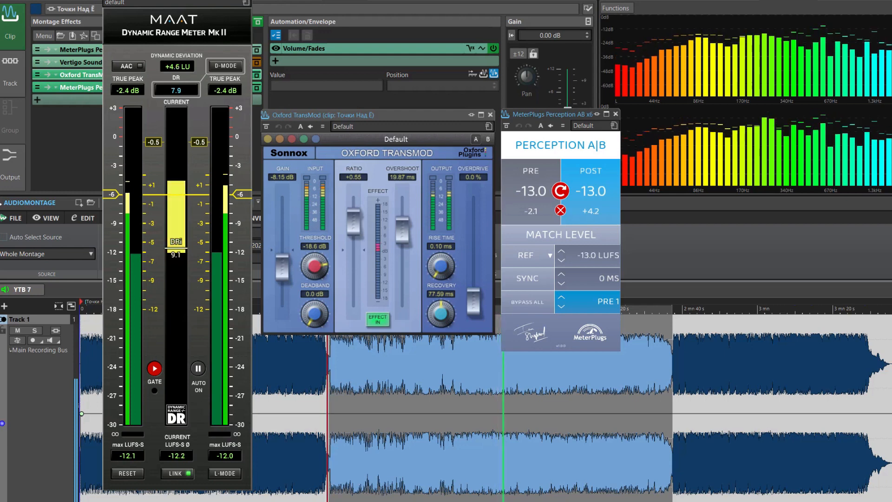
{"action": "left_click", "coordinate": [530, 191]}
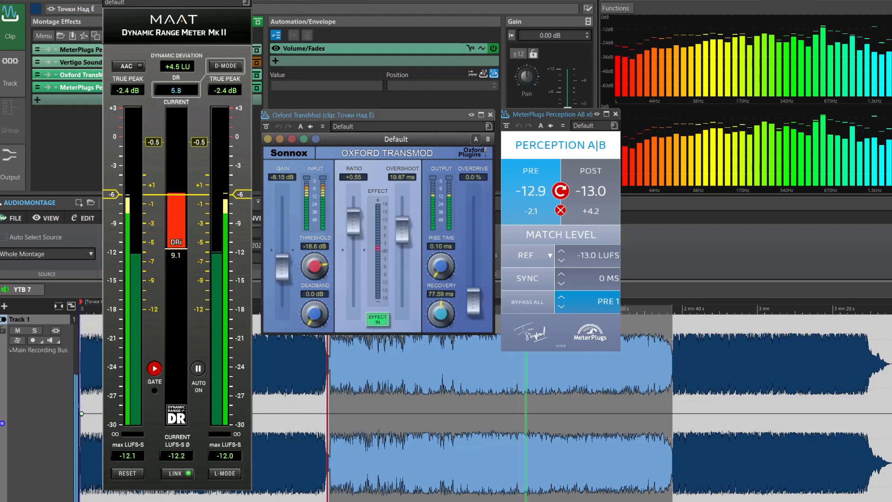
{"action": "left_click", "coordinate": [590, 191]}
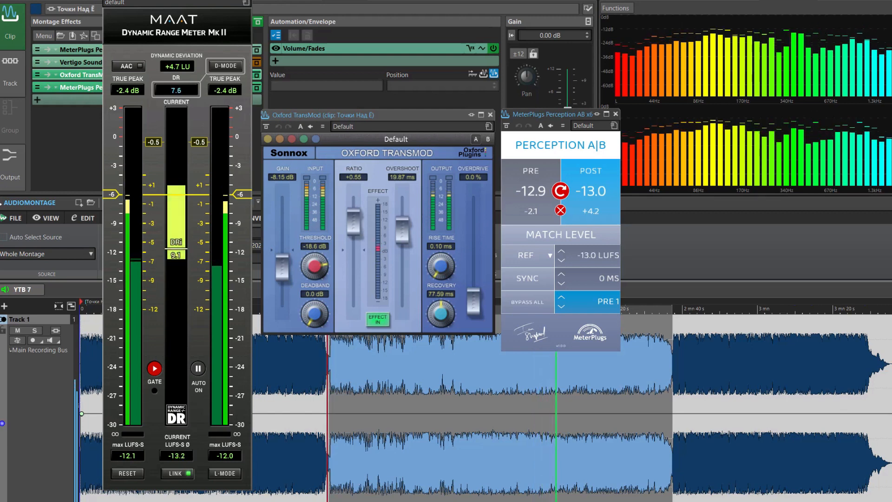
{"action": "left_click", "coordinate": [531, 191]}
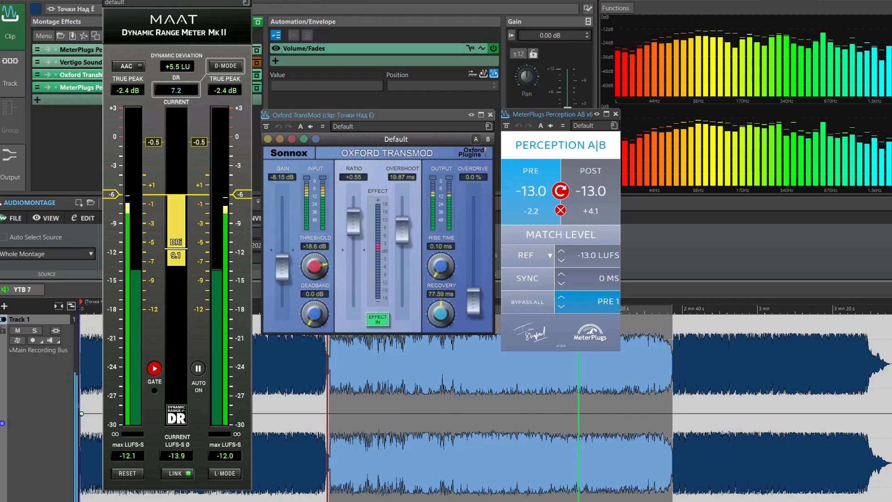
{"action": "left_click", "coordinate": [590, 191]}
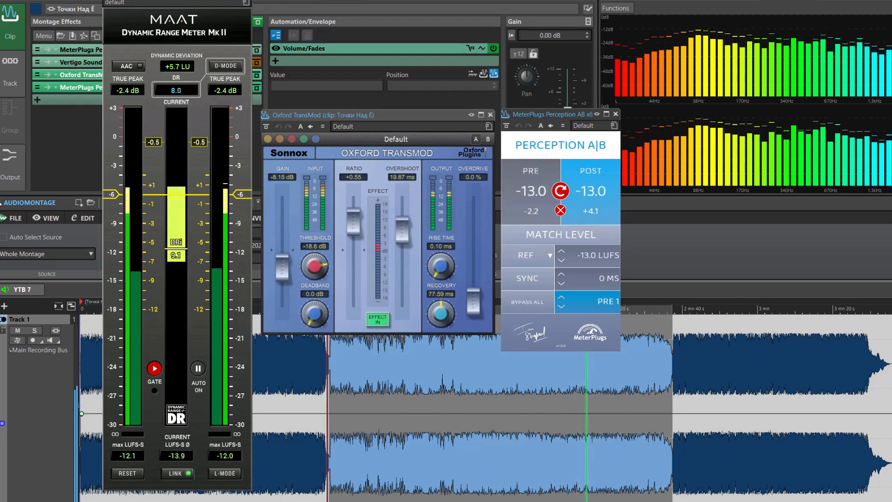
{"action": "left_click", "coordinate": [530, 191]}
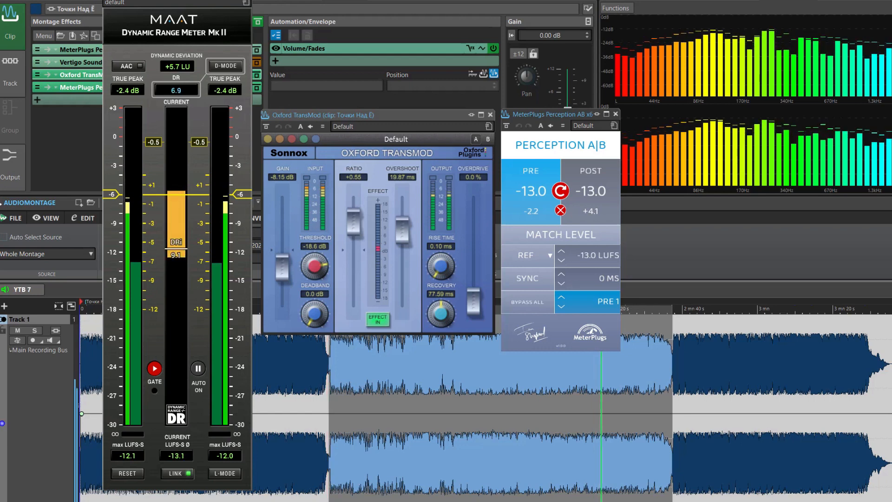
{"action": "left_click", "coordinate": [590, 191]}
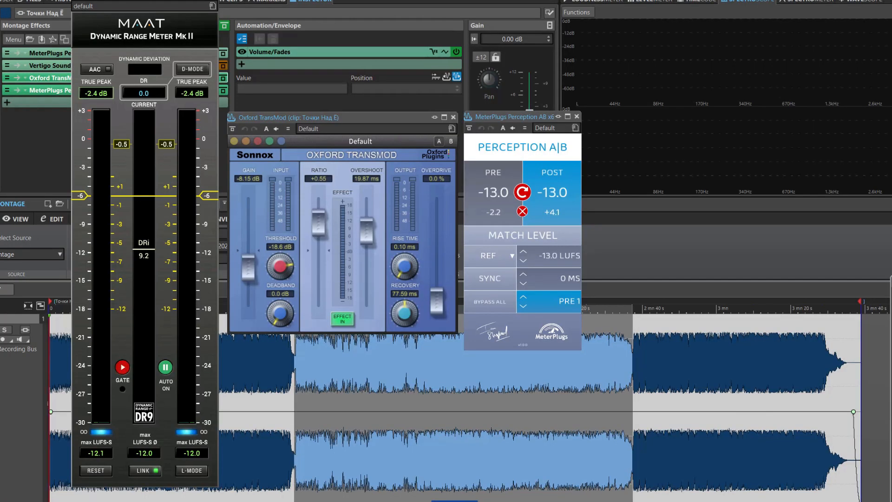
{"action": "key", "text": "ctrl+shift+d"}
{"action": "left_click_drag", "start_coordinate": [326, 252], "coordinate": [345, 226]}
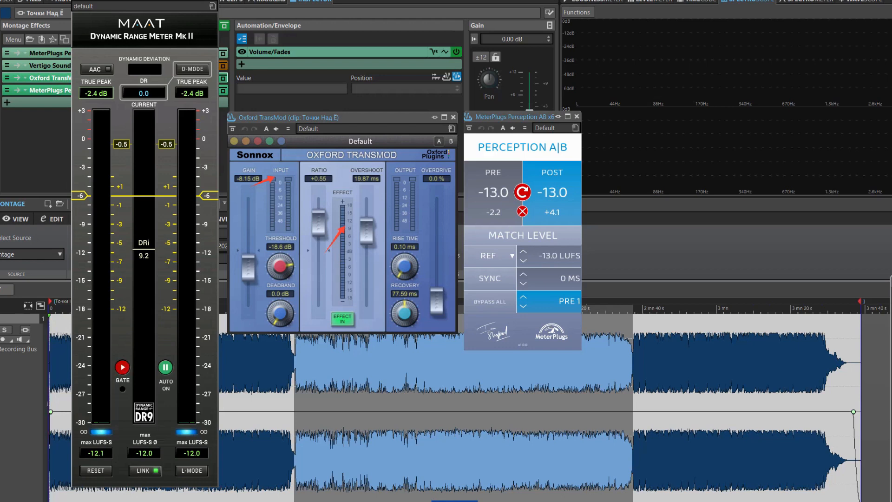
Play the track from its start up to the selected section, alternating Perception A|B between POST and PRE to compare the dynamics.
{"action": "key", "text": "space"}
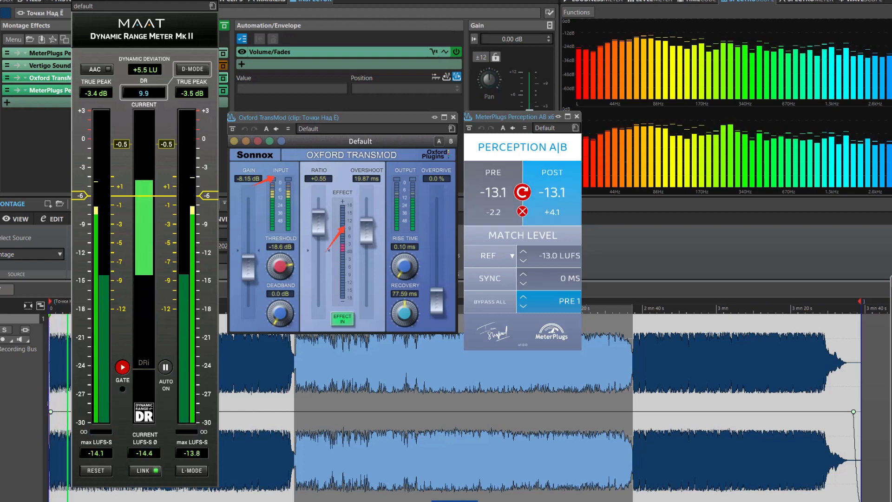
{"action": "left_click", "coordinate": [494, 193]}
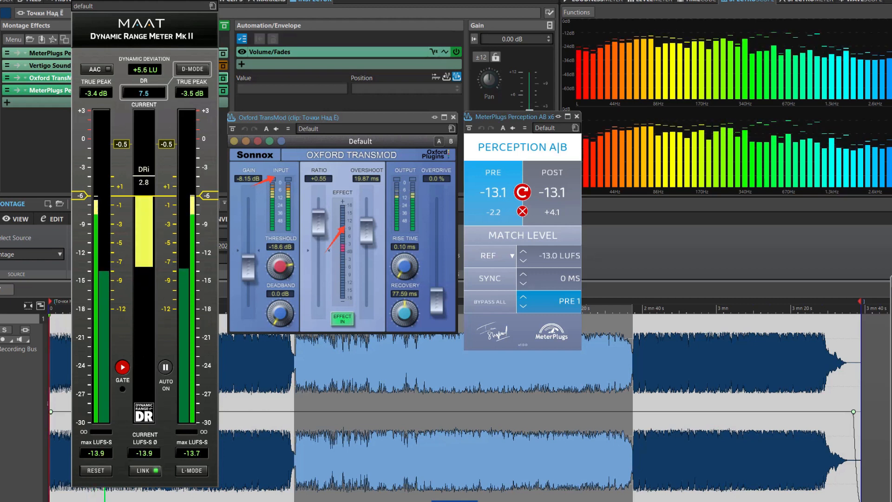
{"action": "left_click", "coordinate": [552, 192]}
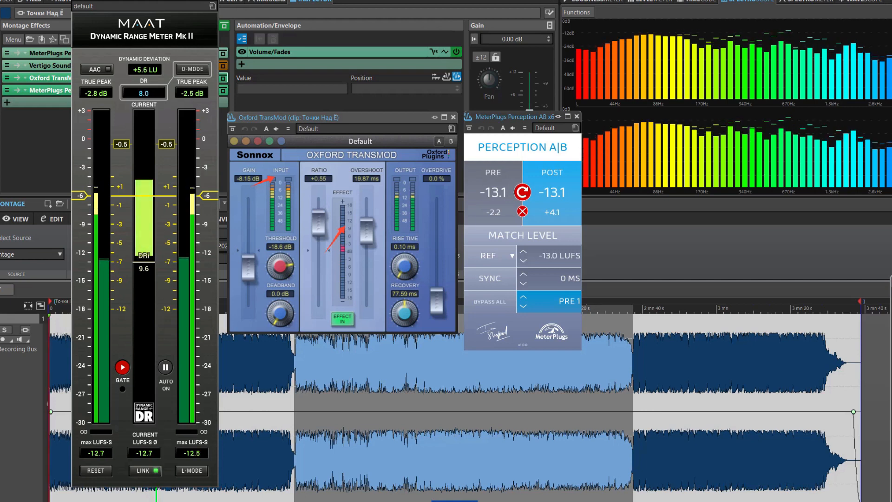
{"action": "left_click", "coordinate": [493, 192]}
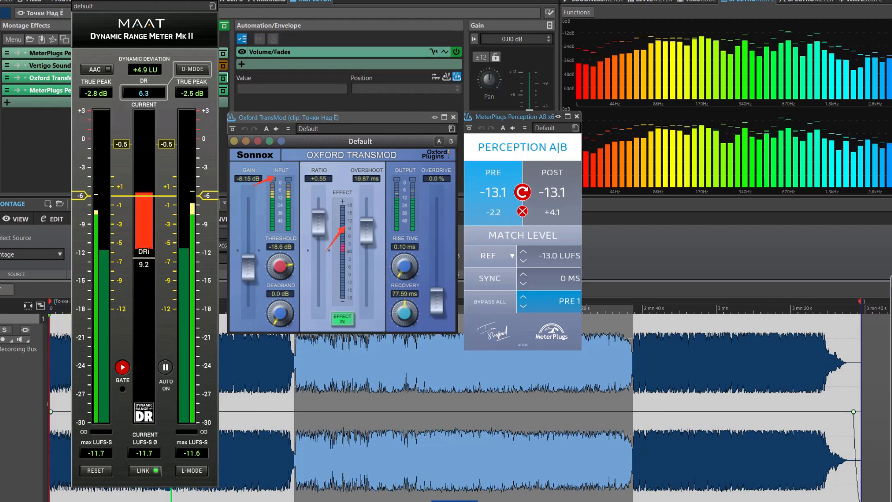
{"action": "left_click", "coordinate": [552, 192]}
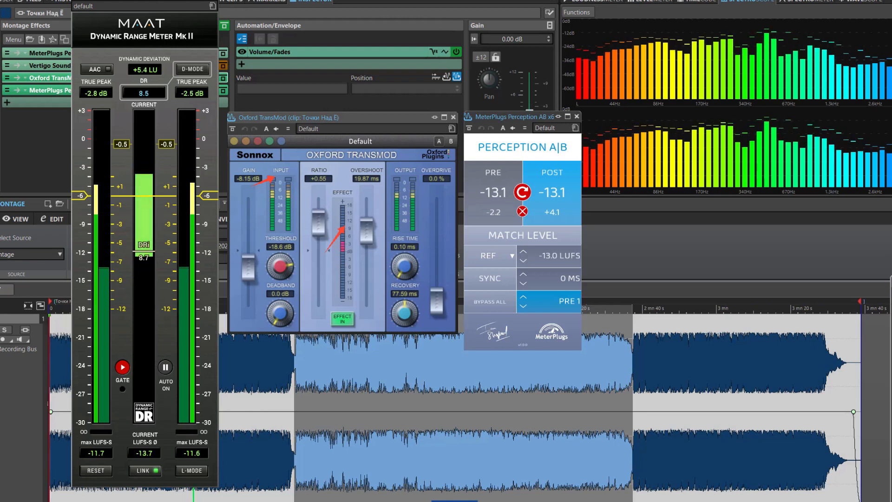
{"action": "left_click", "coordinate": [493, 192]}
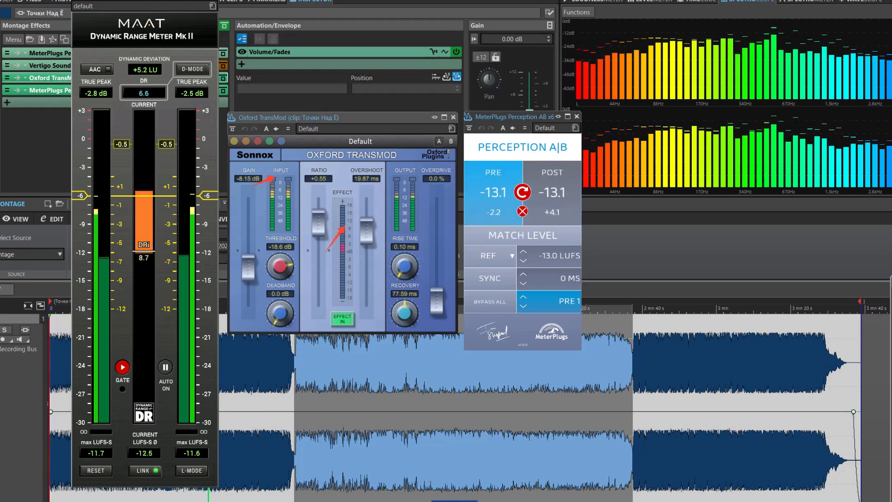
{"action": "left_click", "coordinate": [551, 192]}
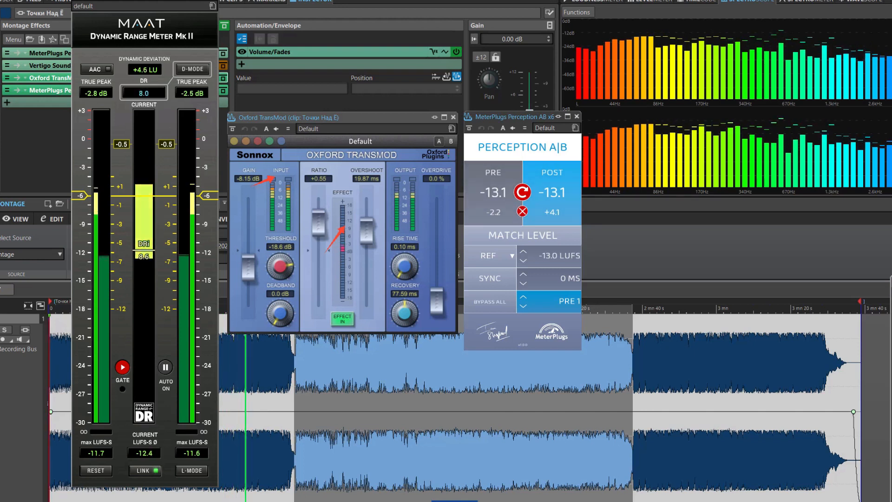
{"action": "left_click", "coordinate": [493, 193]}
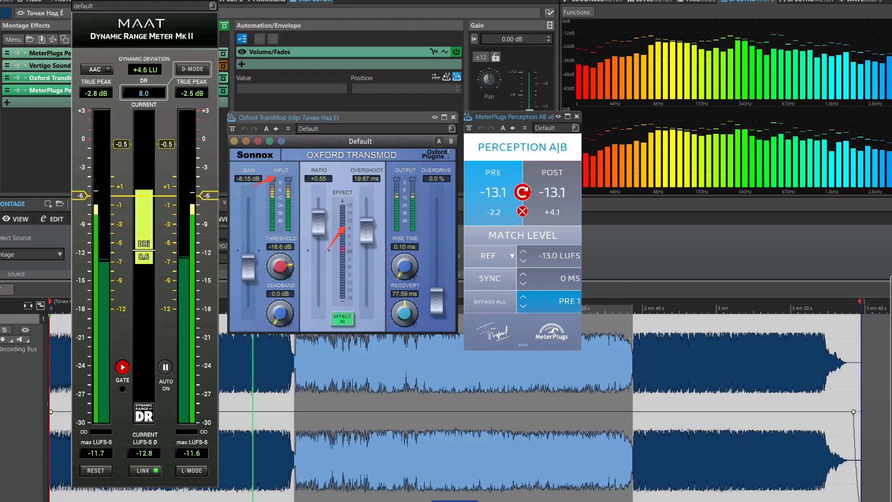
{"action": "left_click", "coordinate": [552, 193]}
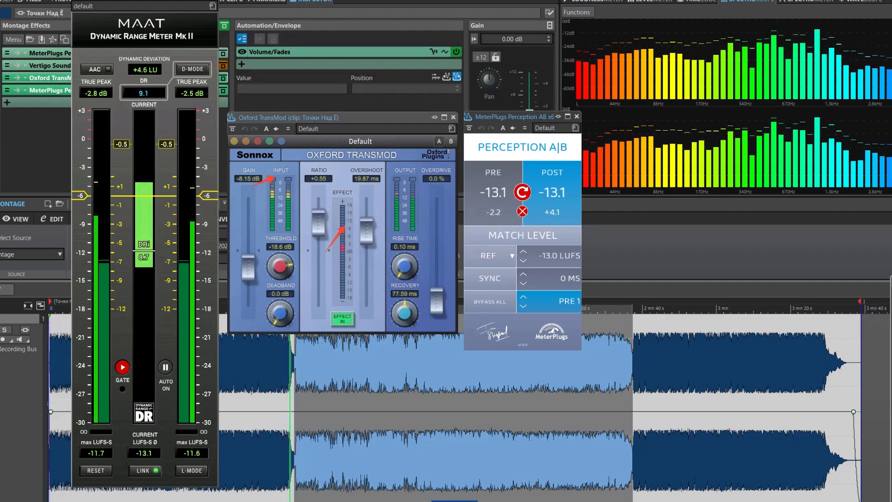
{"action": "key", "text": "space"}
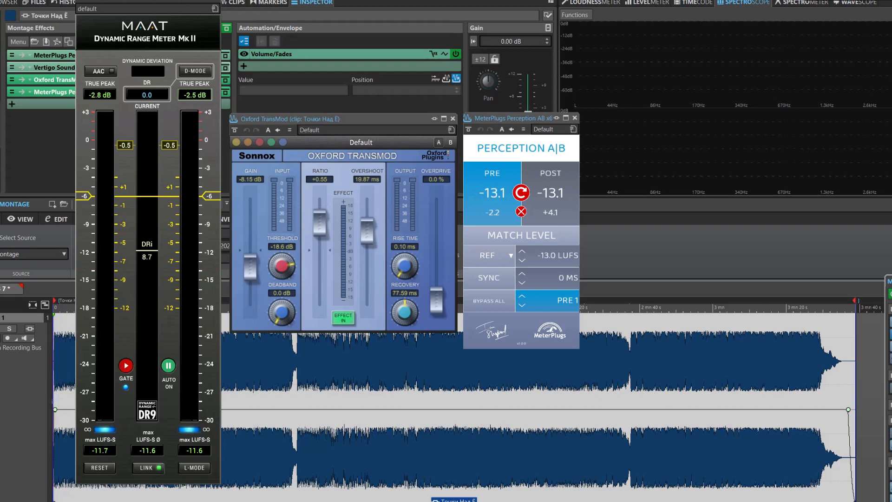
Open the Vertigo Sound VSC-3 compressor from the clip's effects and move its window over the waveform.
{"action": "left_click", "coordinate": [54, 67]}
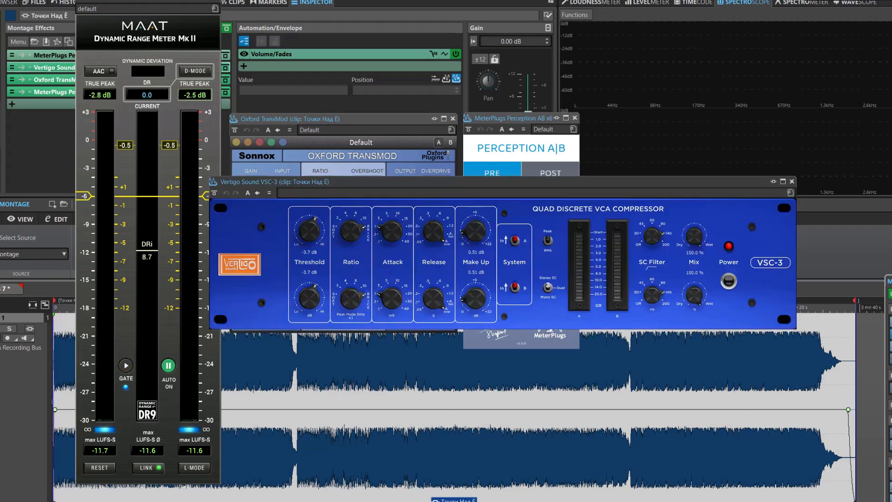
{"action": "left_click_drag", "start_coordinate": [464, 182], "coordinate": [491, 293]}
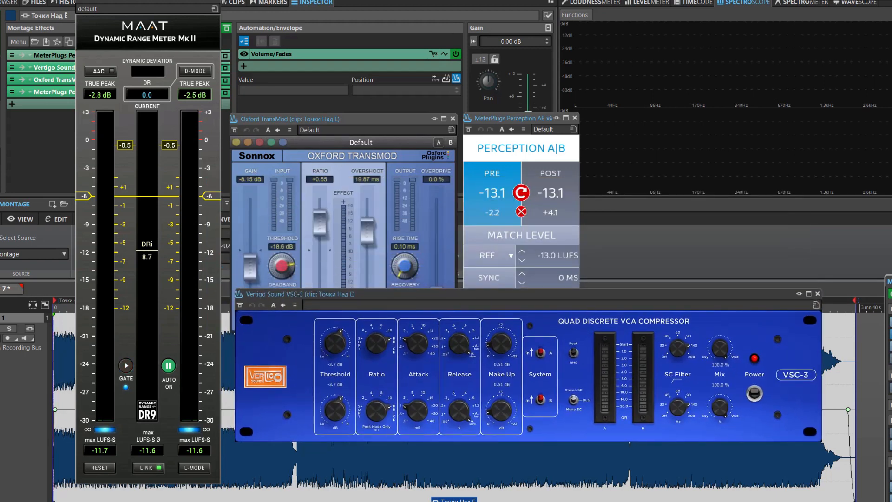
{"action": "key", "text": "space"}
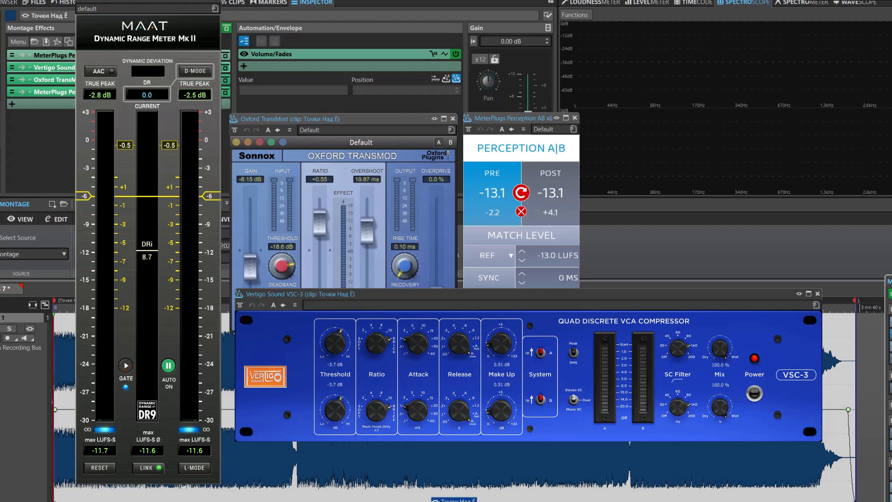
Bypass Oxford TransMod and close its window, and place the Perception A|B window clear of the VSC-3 compressor.
{"action": "left_click", "coordinate": [235, 130]}
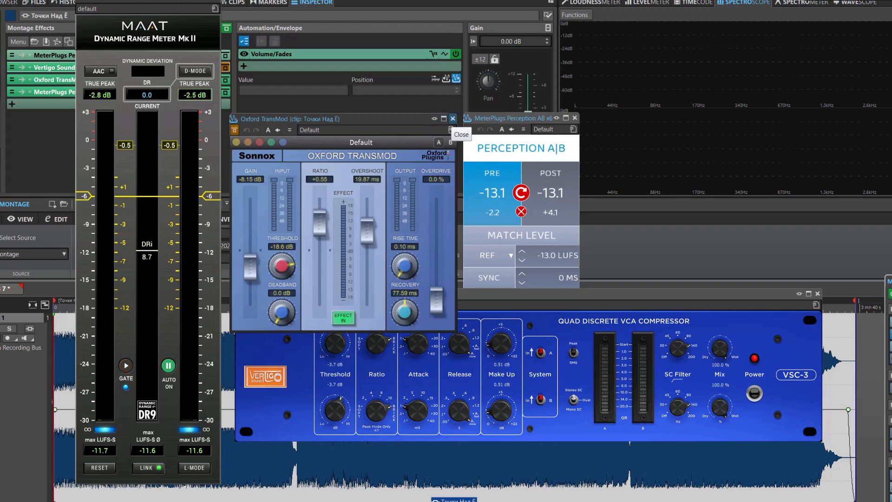
{"action": "left_click", "coordinate": [453, 118]}
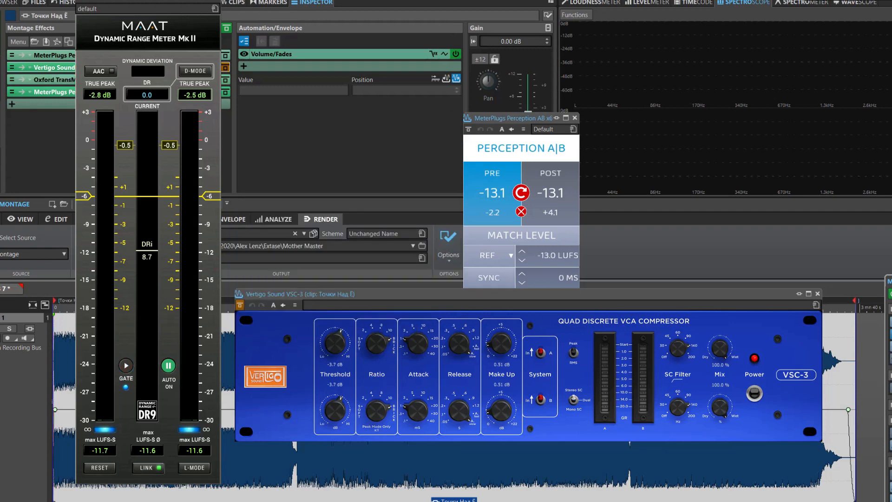
{"action": "left_click_drag", "start_coordinate": [521, 119], "coordinate": [380, 41]}
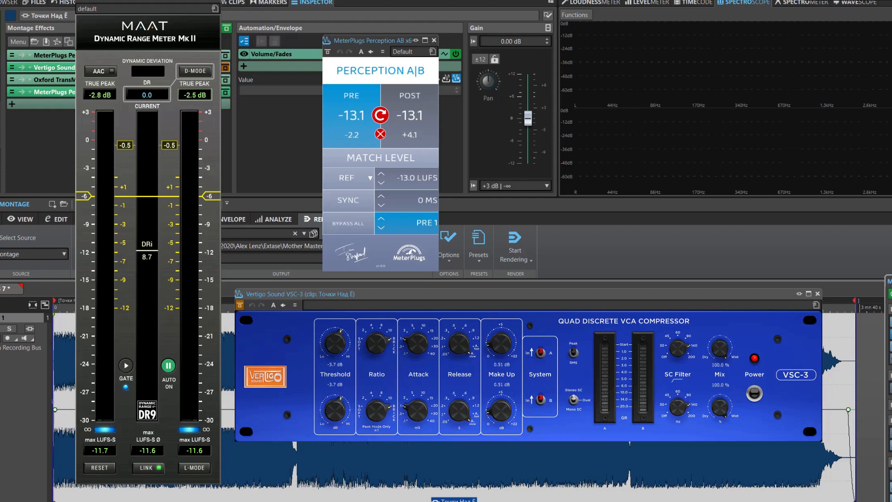
{"action": "key", "text": "space"}
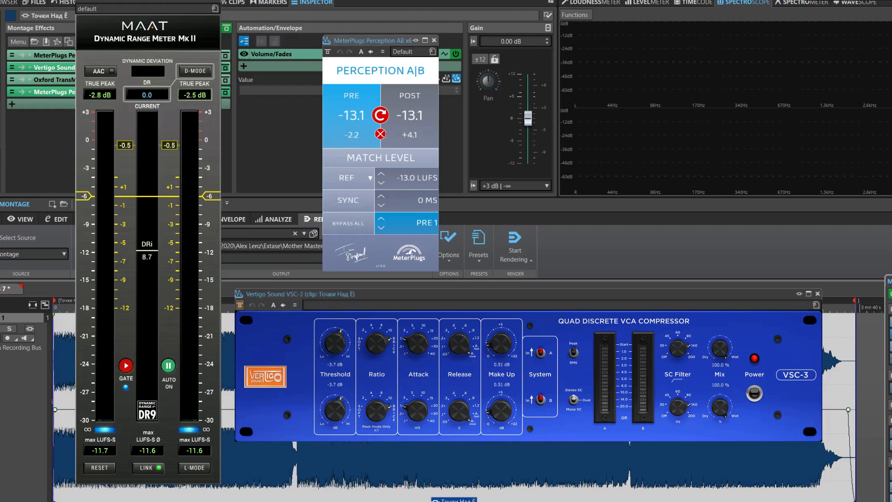
Place the VSC-3 compressor just below the Perception A|B window, play the track, and monitor it through POST.
{"action": "mouse_move", "coordinate": [511, 294]}
{"action": "left_mouse_down"}
{"action": "mouse_move", "coordinate": [498, 290]}
{"action": "mouse_move", "coordinate": [501, 279]}
{"action": "left_mouse_up"}
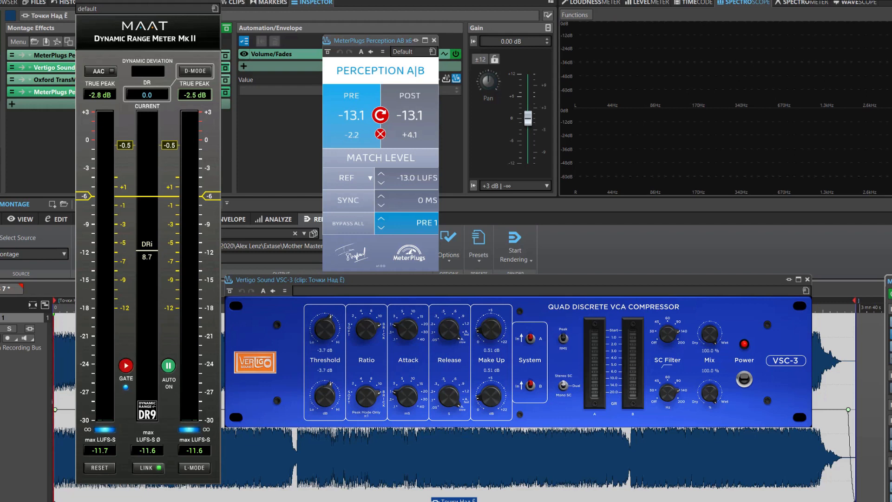
{"action": "key", "text": "space"}
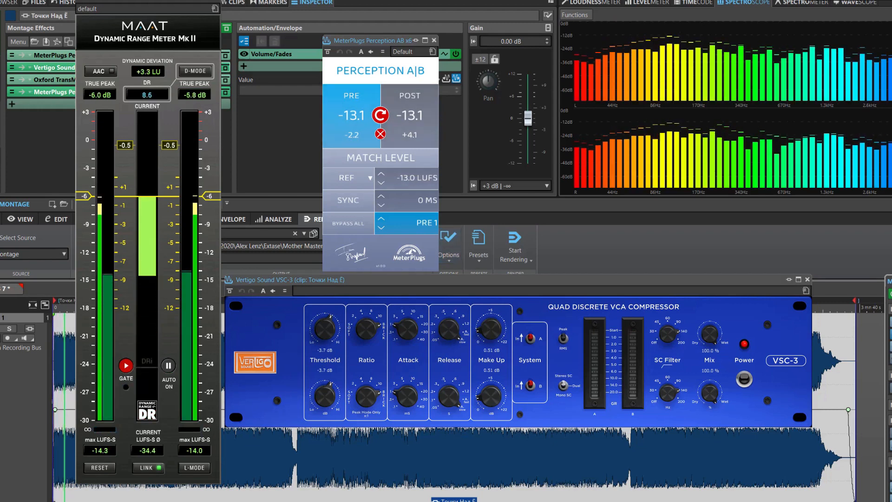
{"action": "left_click", "coordinate": [409, 116]}
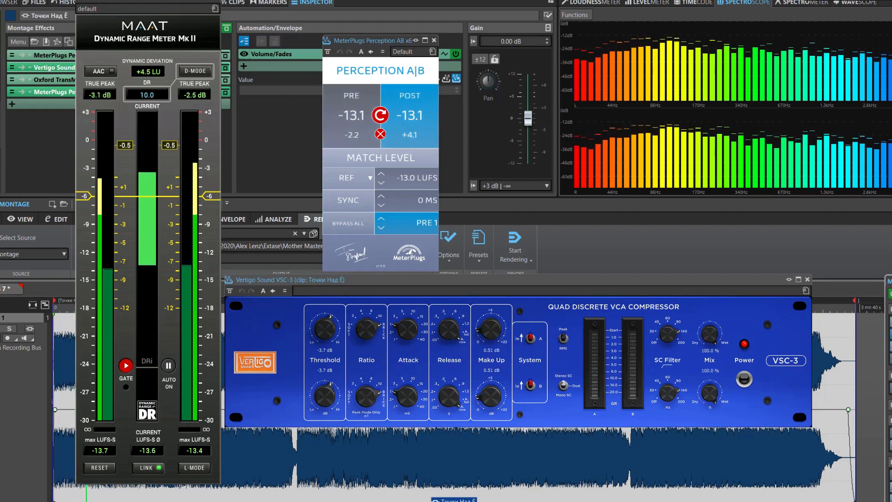
Raise the VSC-3 Threshold to 4.3 dB, lower it to -4.3 dB, and compare PRE with POST during playback.
{"action": "left_click_drag", "start_coordinate": [325, 329], "coordinate": [324, 302]}
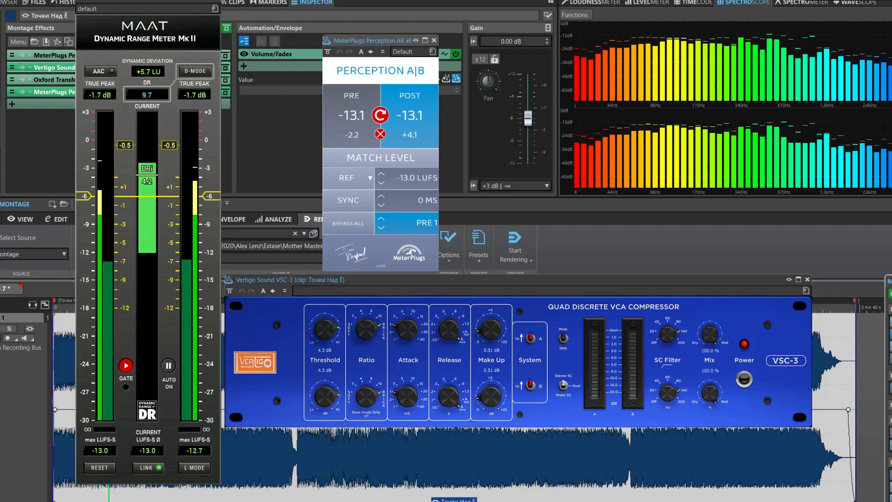
{"action": "left_click_drag", "start_coordinate": [325, 329], "coordinate": [324, 377]}
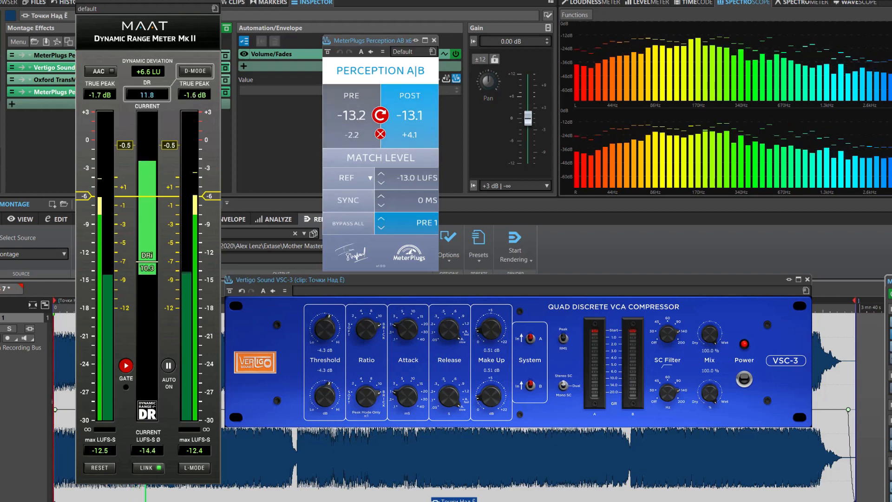
{"action": "left_click", "coordinate": [352, 116]}
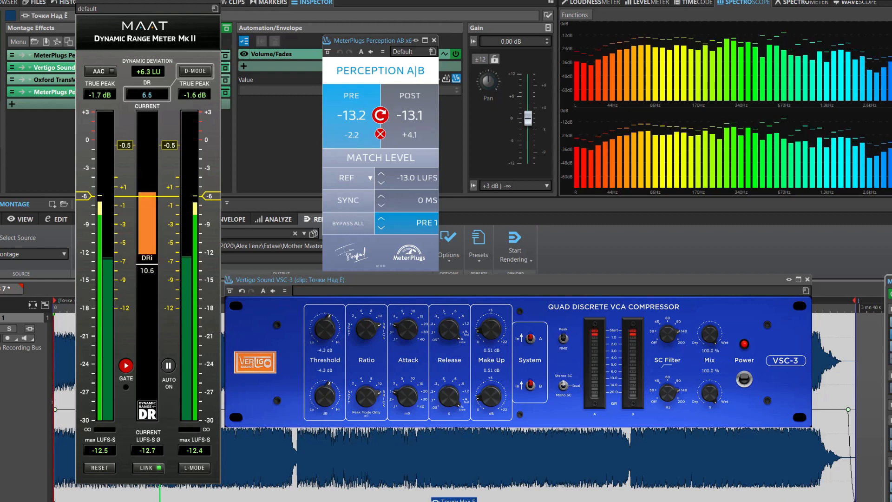
{"action": "left_click", "coordinate": [410, 116]}
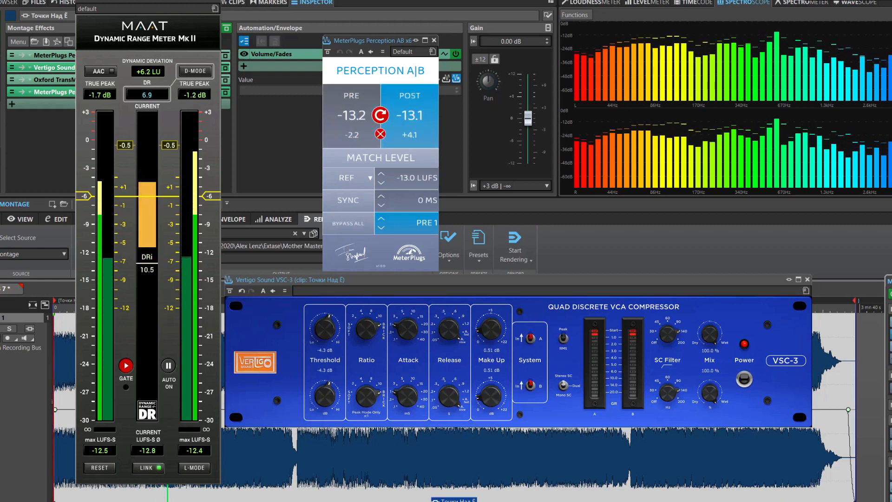
Set the VSC-3 Threshold to -2.9 dB and compare PRE with POST in Perception A|B.
{"action": "left_click_drag", "start_coordinate": [324, 329], "coordinate": [324, 318]}
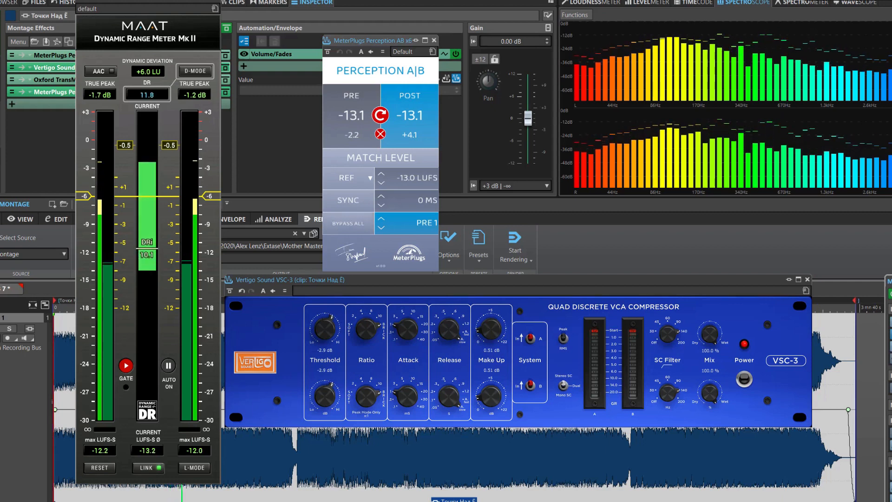
{"action": "left_click", "coordinate": [351, 115]}
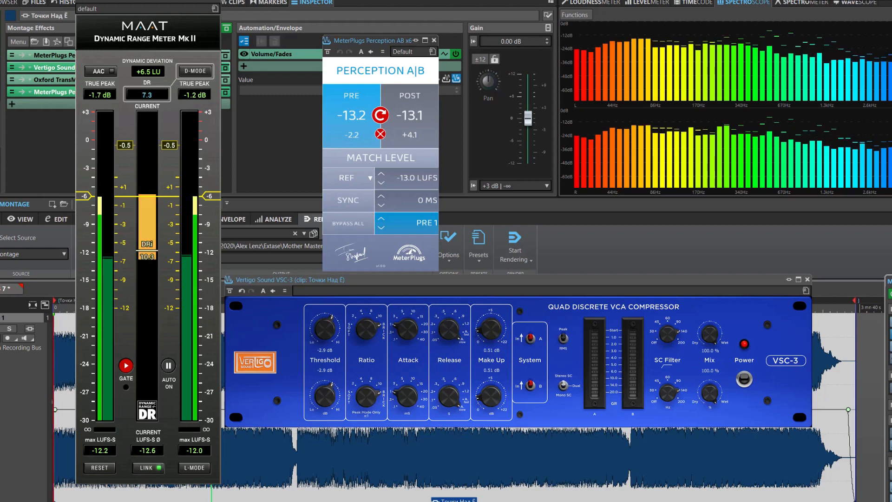
{"action": "left_click", "coordinate": [409, 115]}
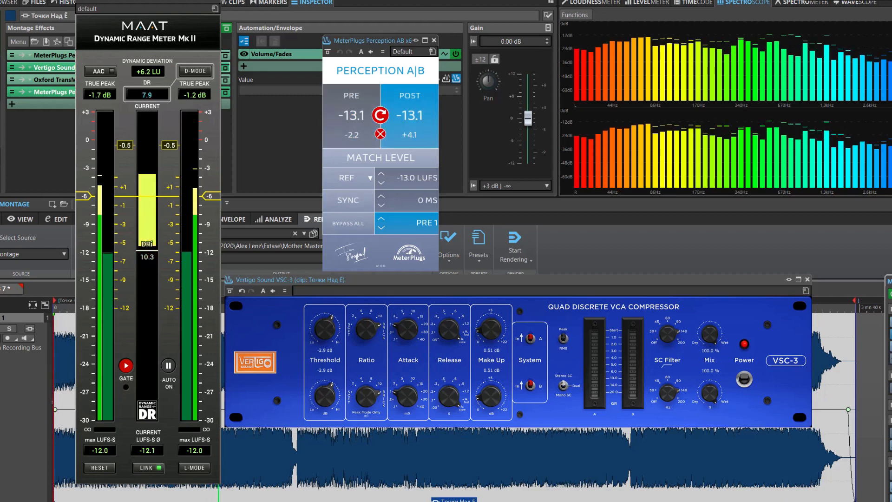
Set the VSC-3 Threshold to -4.0 dB and alternate Perception A|B between PRE and POST to compare the dynamics.
{"action": "left_click_drag", "start_coordinate": [324, 329], "coordinate": [325, 338]}
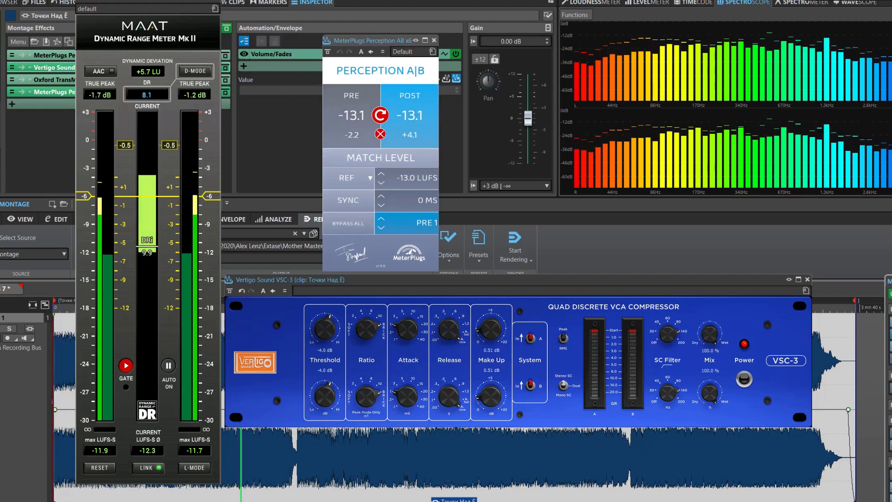
{"action": "left_click", "coordinate": [351, 115]}
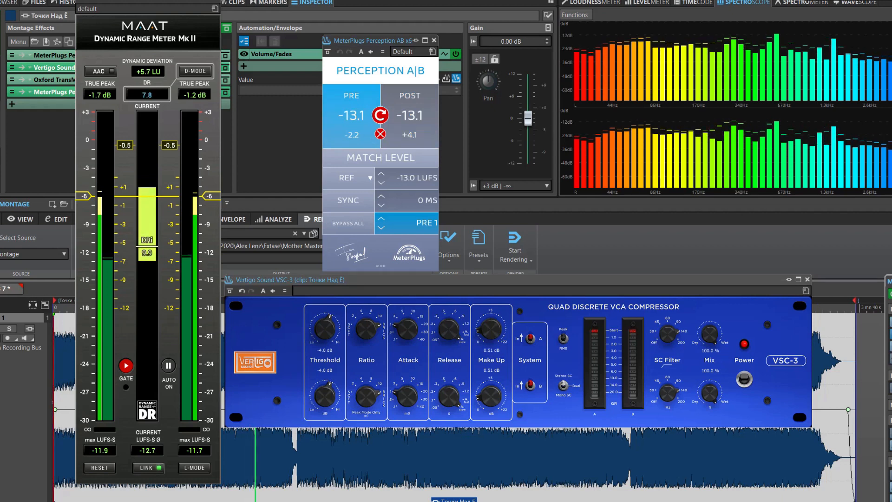
{"action": "left_click", "coordinate": [409, 115]}
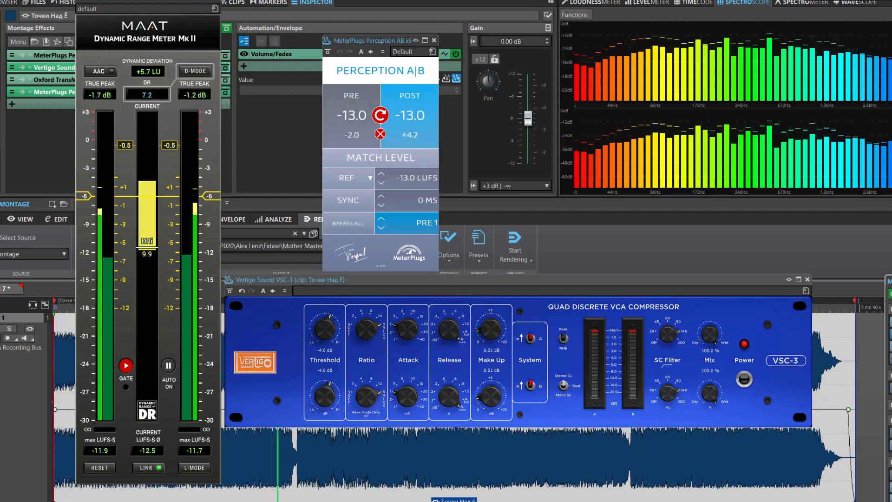
{"action": "left_click", "coordinate": [352, 115]}
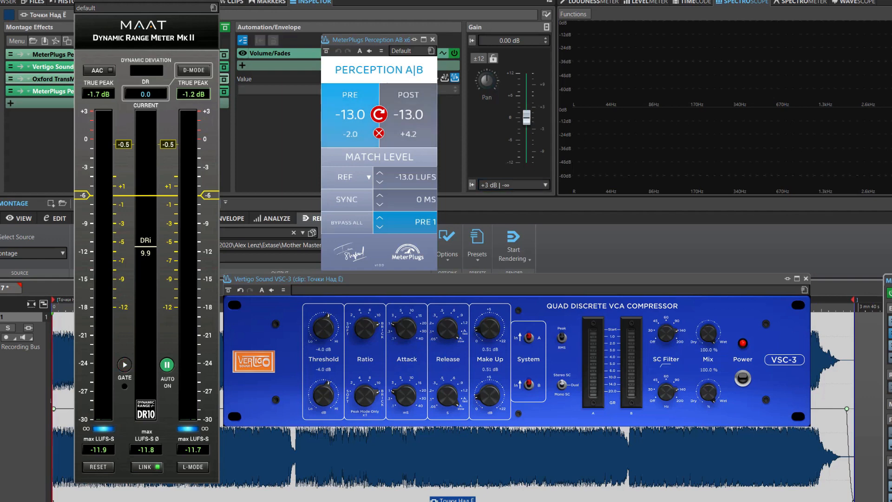
Open Oxford TransMod, place it beside the Perception A|B window, and set its Overdrive to 30.19%.
{"action": "left_click", "coordinate": [224, 79]}
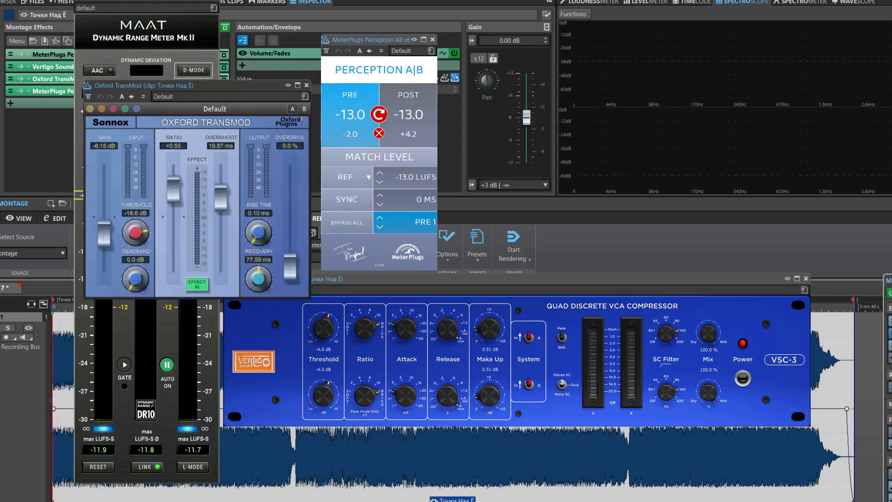
{"action": "left_click_drag", "start_coordinate": [224, 85], "coordinate": [598, 75]}
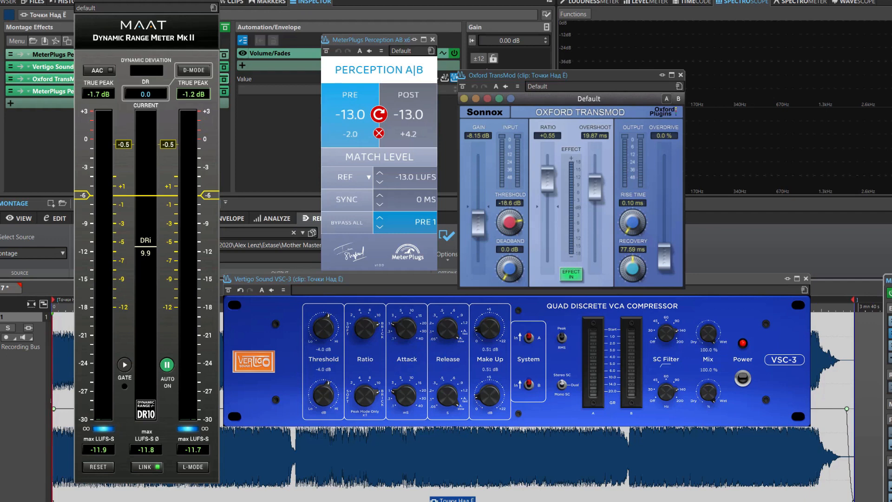
{"action": "left_click_drag", "start_coordinate": [664, 254], "coordinate": [665, 225]}
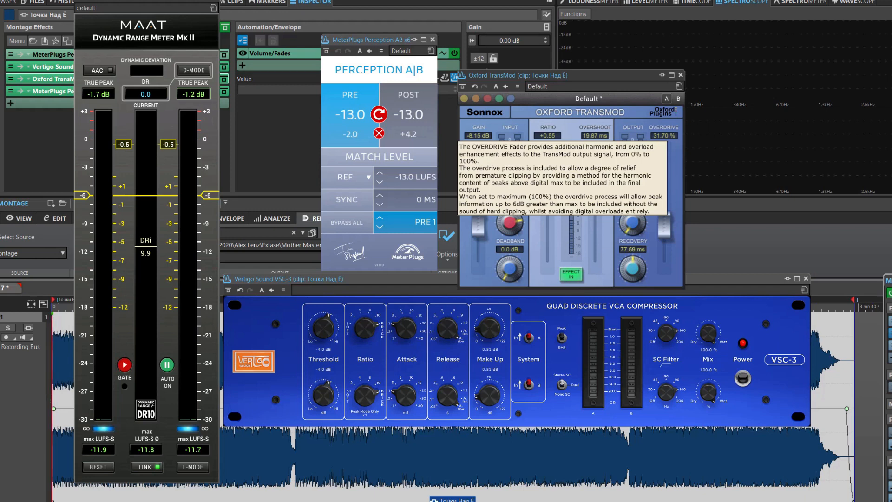
{"action": "left_click_drag", "start_coordinate": [665, 225], "coordinate": [664, 228]}
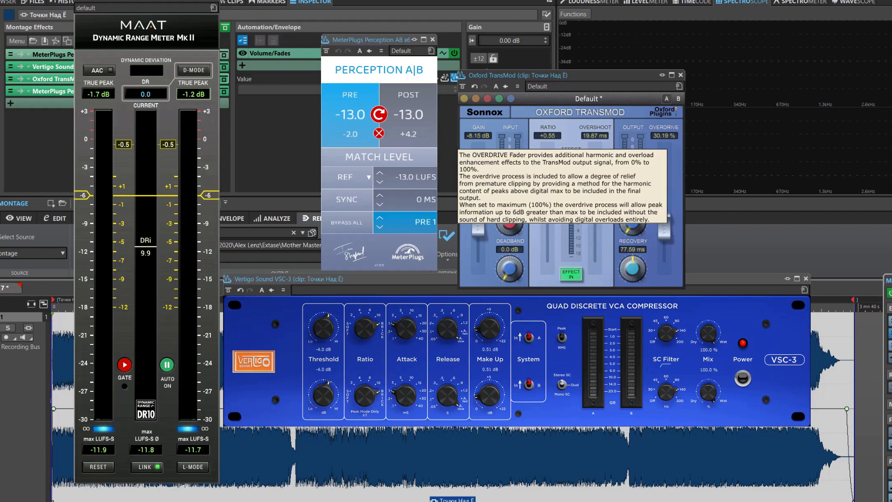
Play the track from its start, repeatedly alternating Perception A|B between POST and PRE to compare dynamics with TransMod and VSC-3 combined, and stop playback.
{"action": "key", "text": "space"}
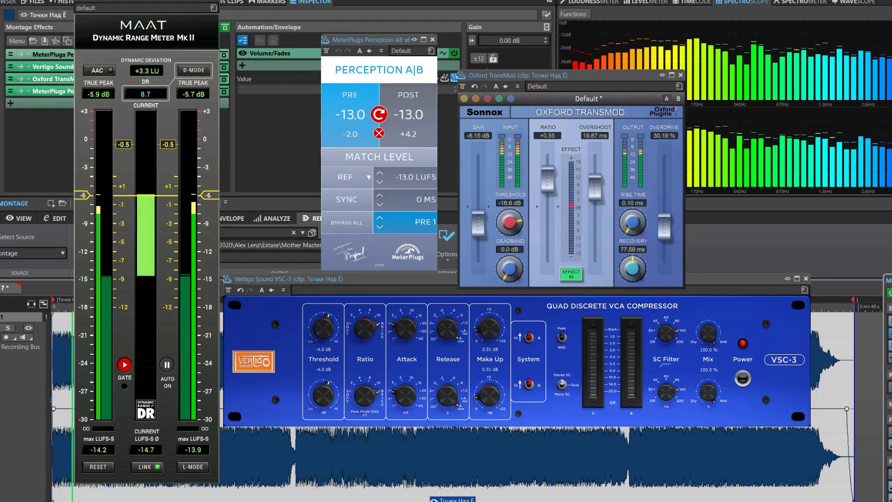
{"action": "left_click", "coordinate": [408, 114]}
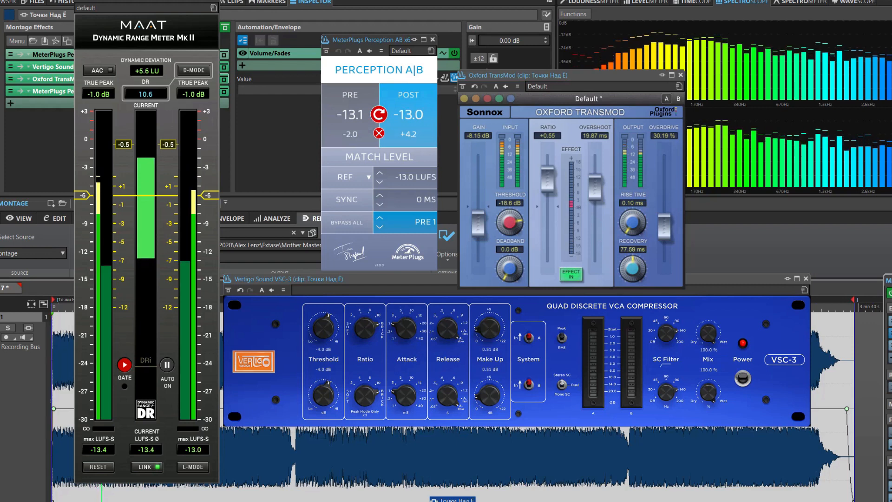
{"action": "left_click", "coordinate": [349, 115]}
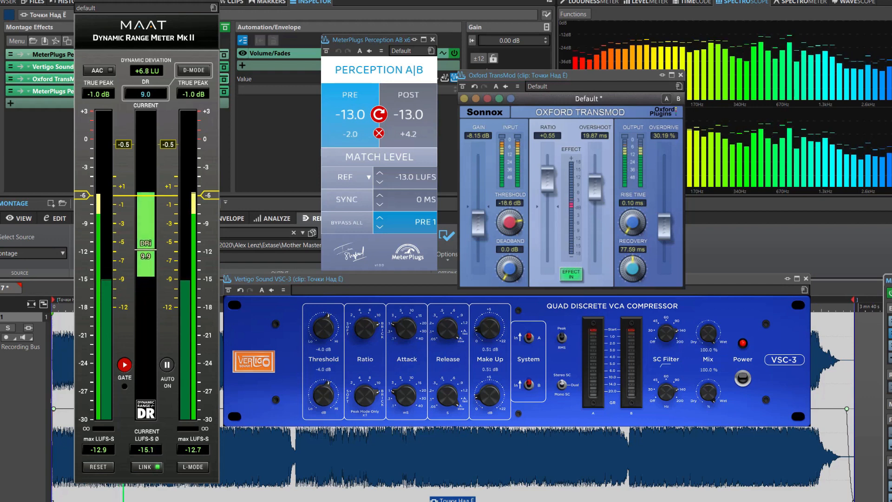
{"action": "left_click", "coordinate": [408, 114]}
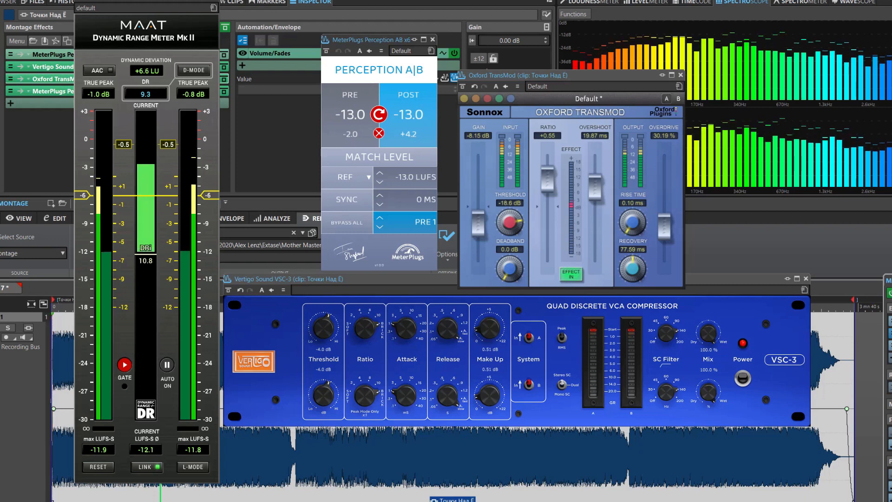
{"action": "left_click", "coordinate": [349, 115]}
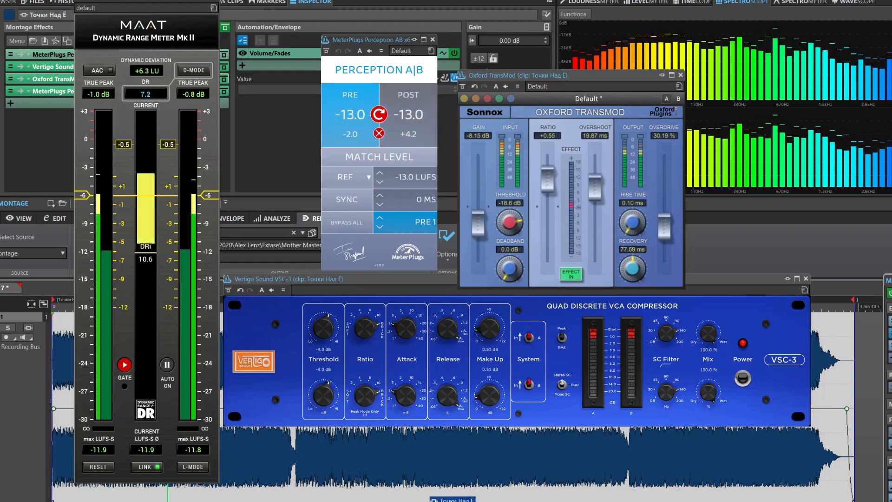
{"action": "left_click", "coordinate": [408, 114]}
{"action": "left_click", "coordinate": [350, 114]}
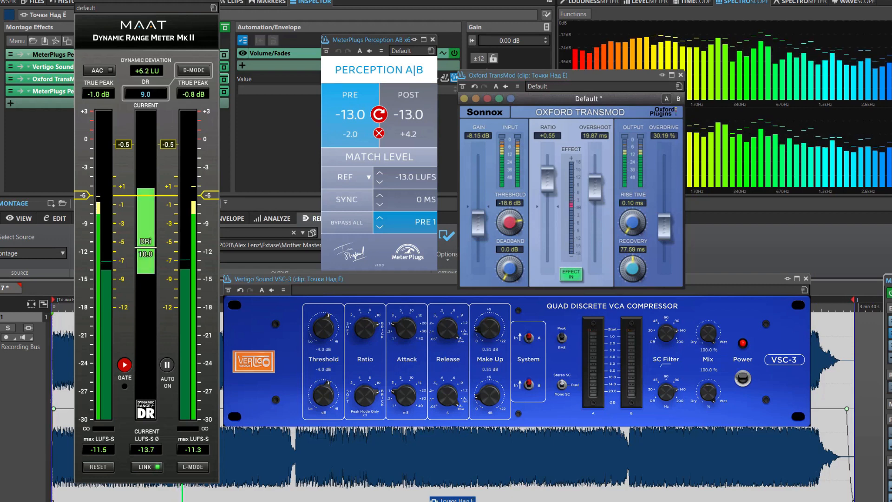
{"action": "left_click", "coordinate": [408, 115]}
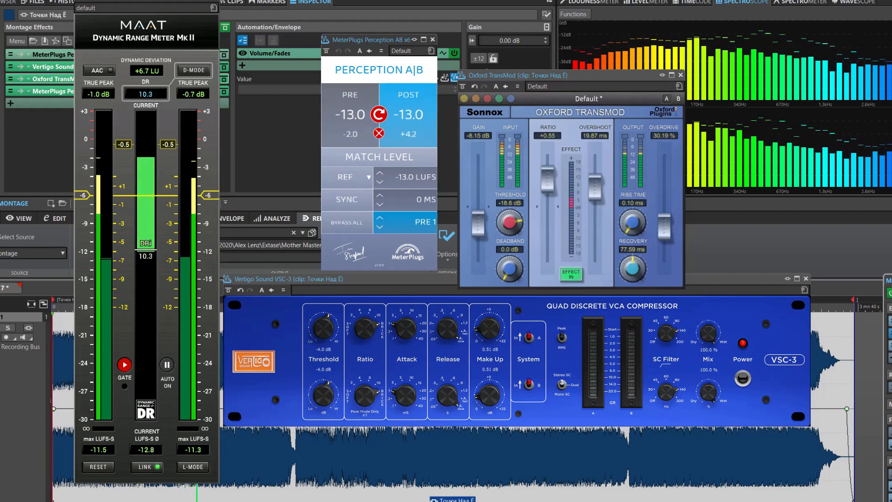
{"action": "left_click", "coordinate": [350, 115]}
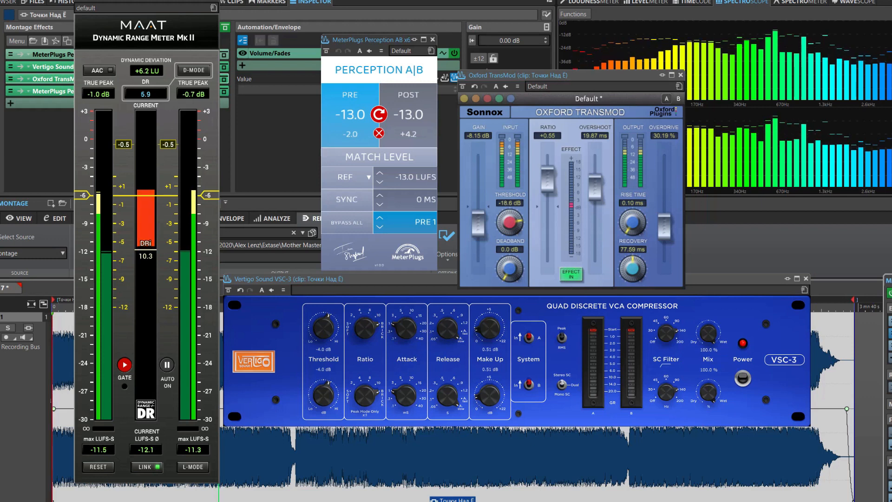
{"action": "left_click", "coordinate": [409, 115]}
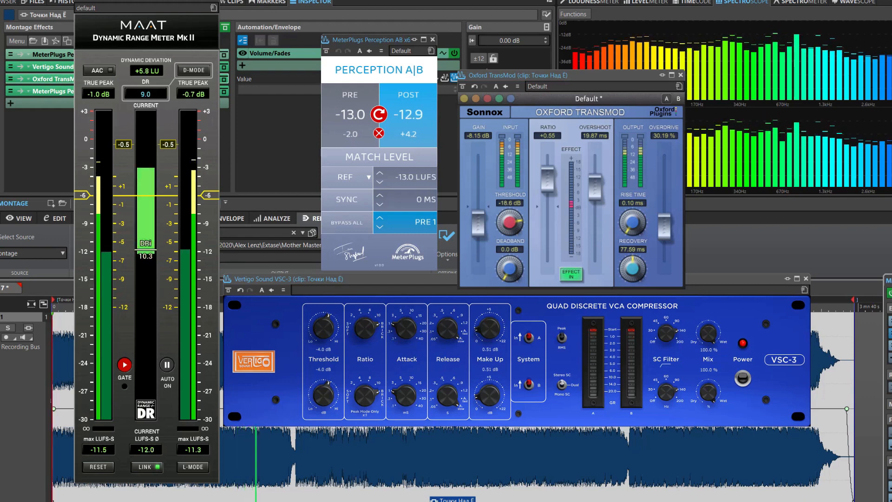
{"action": "left_click", "coordinate": [350, 115]}
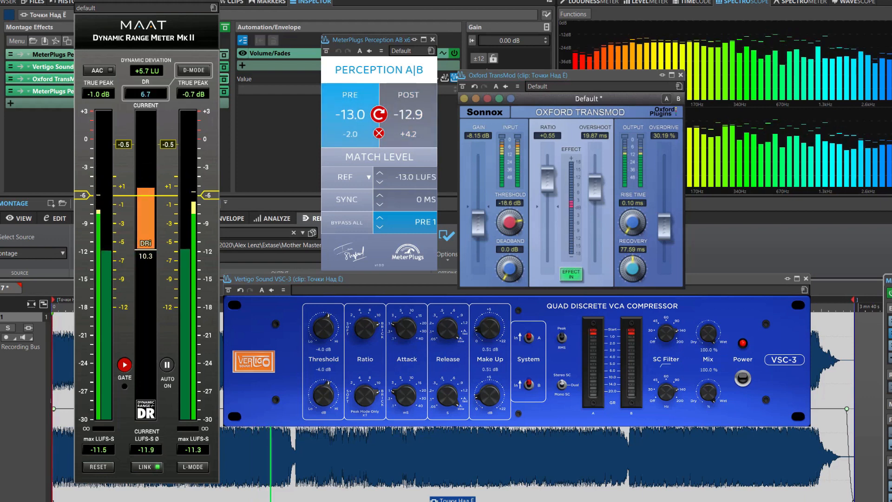
{"action": "left_click", "coordinate": [408, 114]}
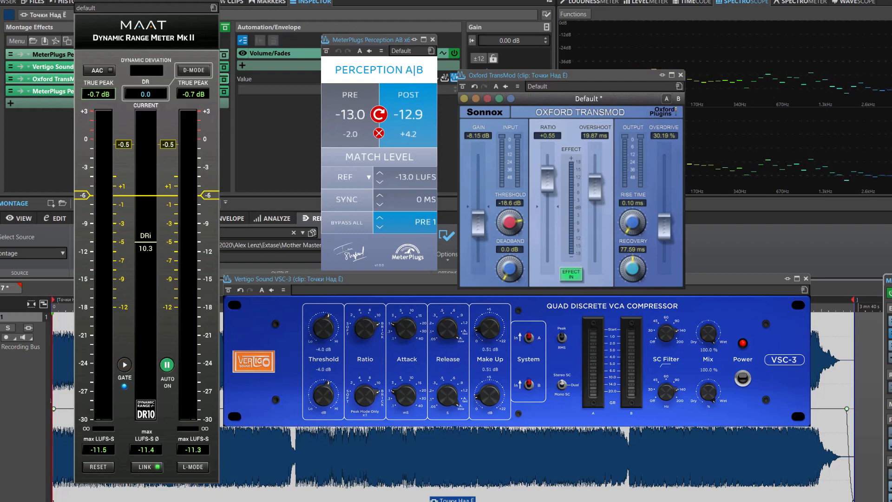
{"action": "key", "text": "space"}
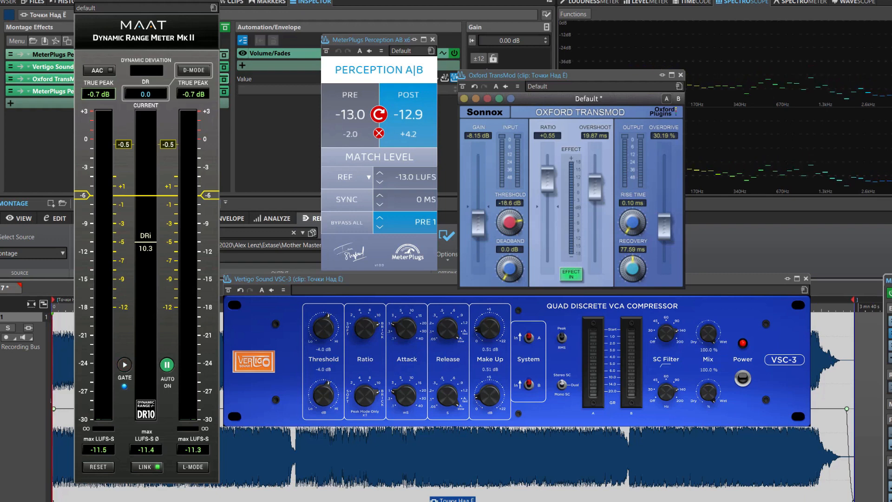